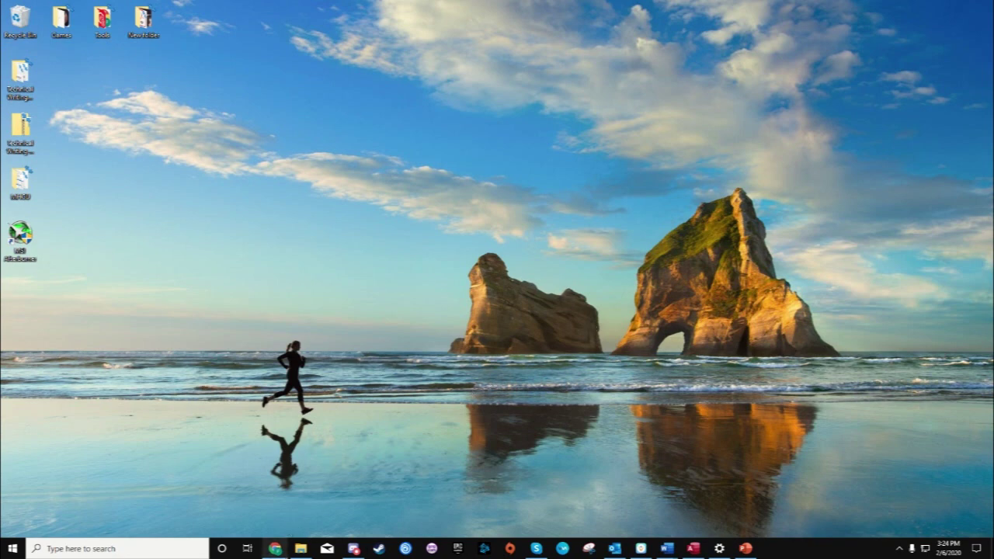
# Open the website microsoftaccessexpert.com in Chrome
pyautogui.click(275, 548)
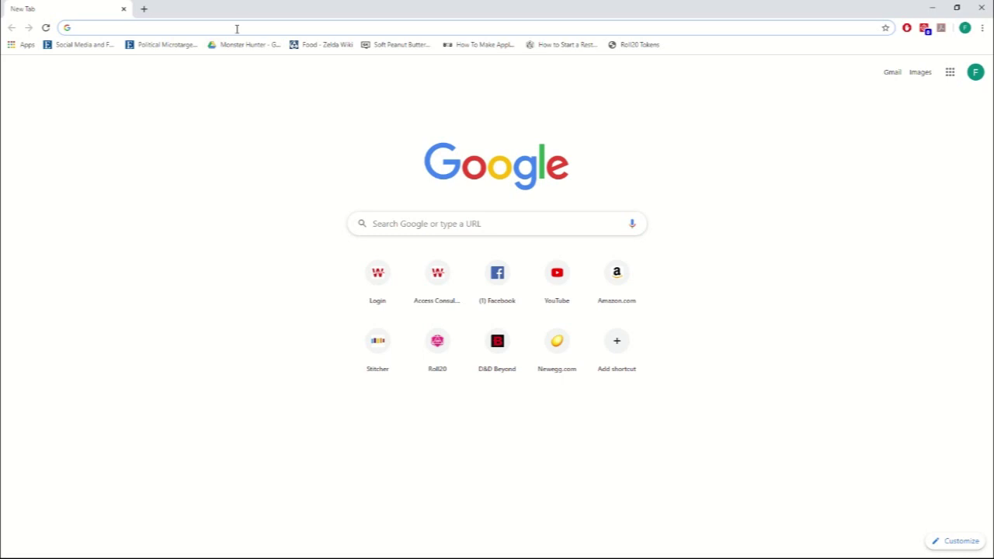
pyautogui.write('microsoftaccessexpert.com')
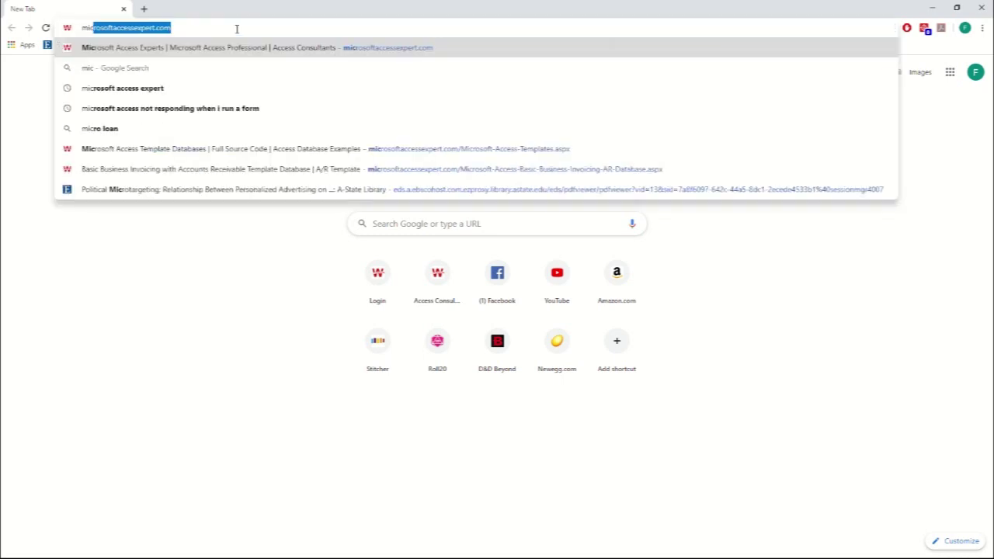
pyautogui.press('Return')
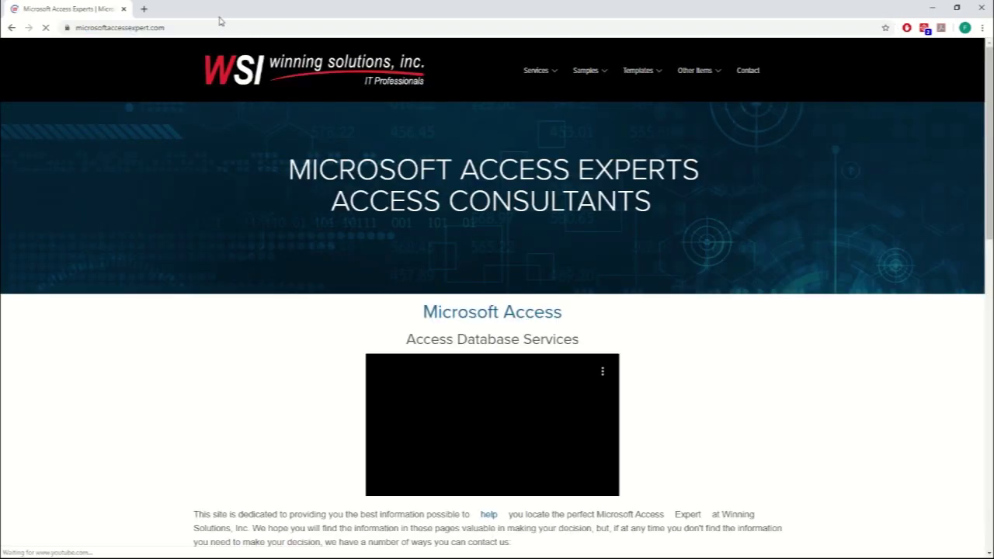
pyautogui.moveTo(657, 73)
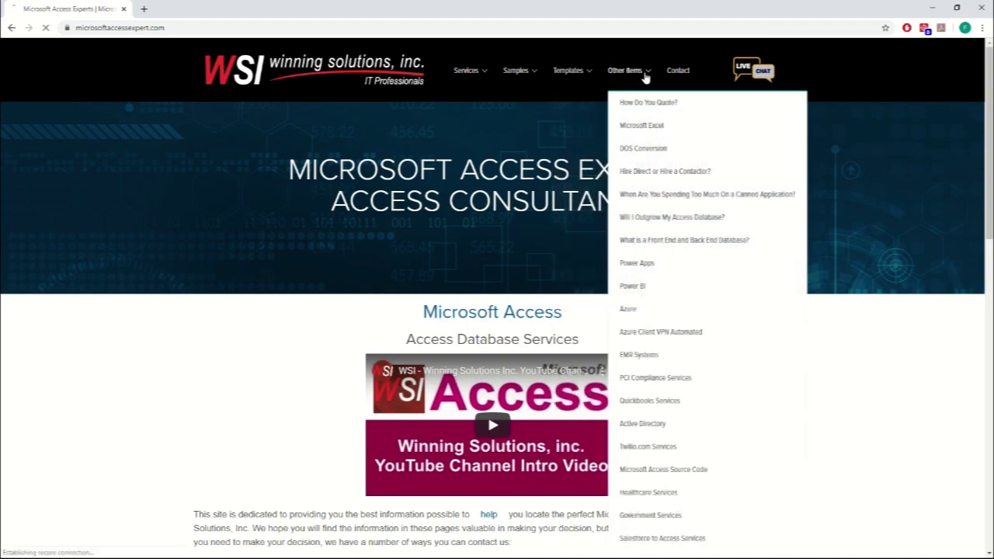
pyautogui.click(648, 74)
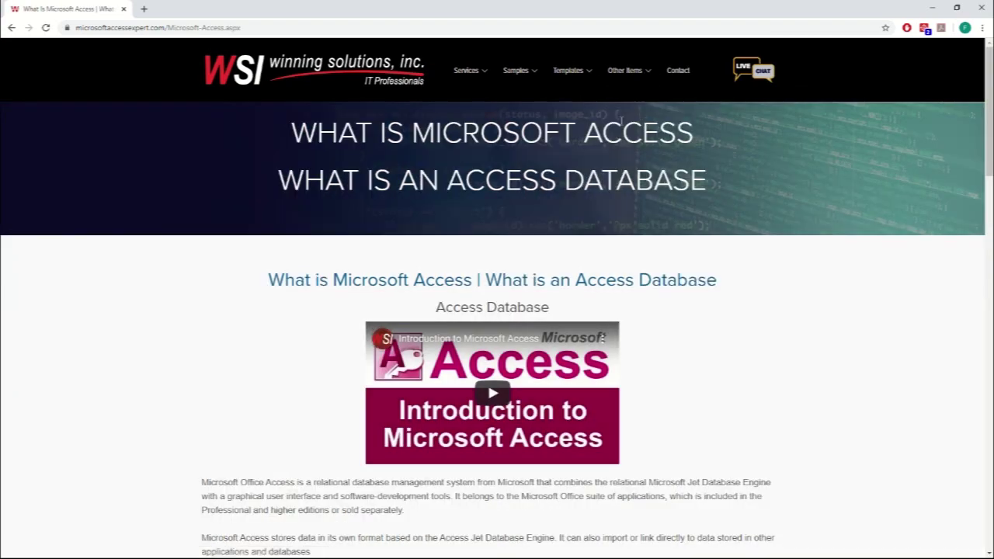
pyautogui.scroll(-3, 525, 281)
pyautogui.scroll(-2, 528, 275)
pyautogui.scroll(5, 528, 274)
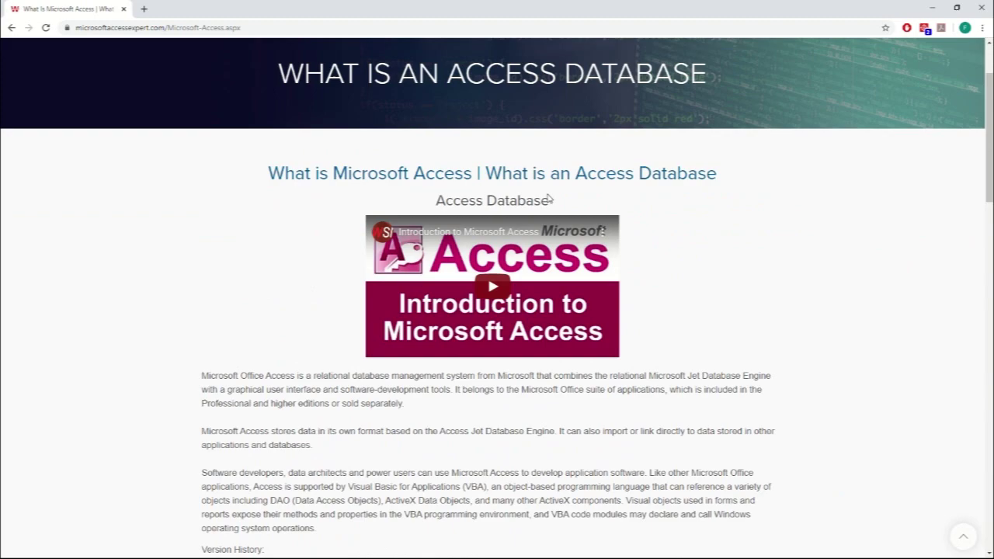
pyautogui.scroll(1, 761, 54)
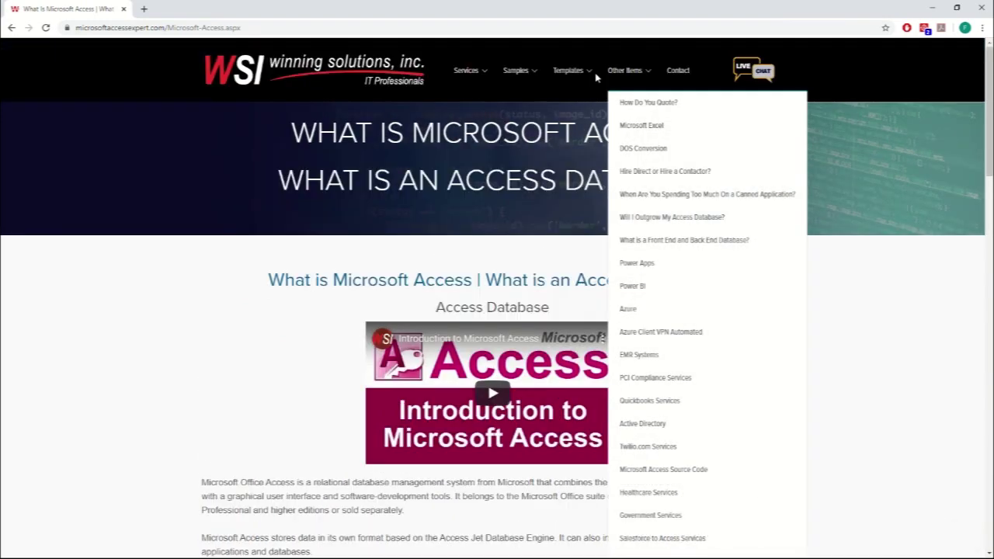
# In the site's Access template library, find "amorti" and open the Access Loan Amortization Database page
pyautogui.moveTo(575, 72)
pyautogui.click(590, 103)
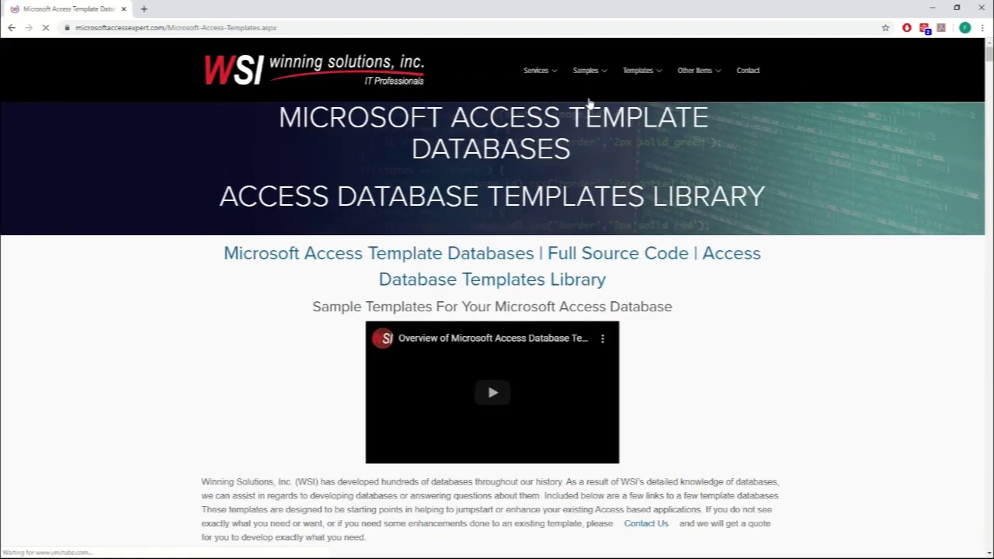
pyautogui.scroll(-5, 616, 234)
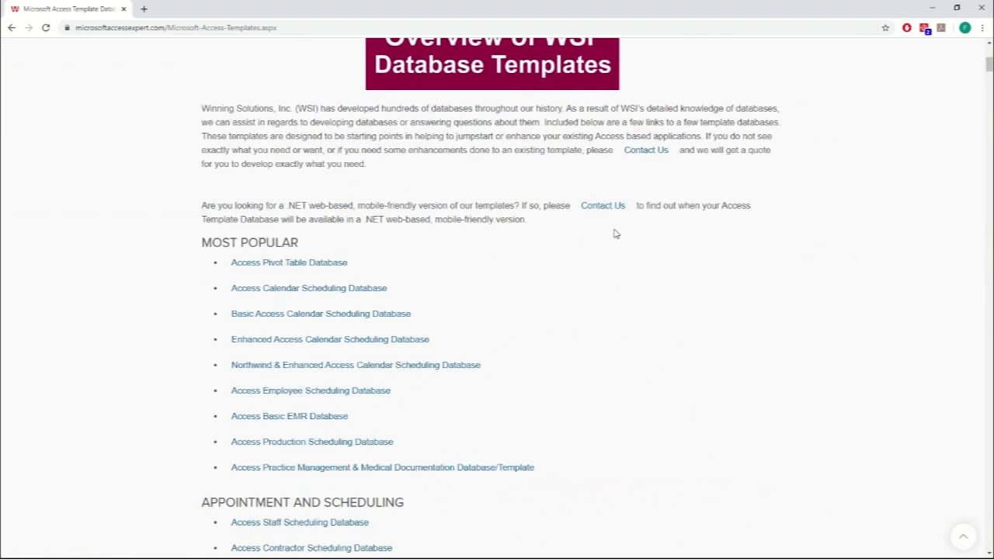
pyautogui.hotkey('ctrl', 'f')
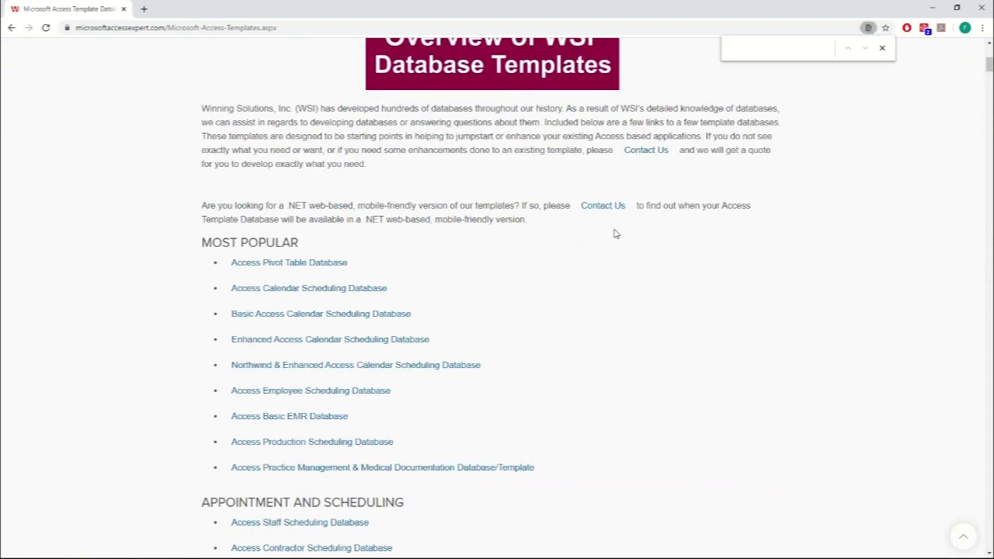
pyautogui.write('amorti')
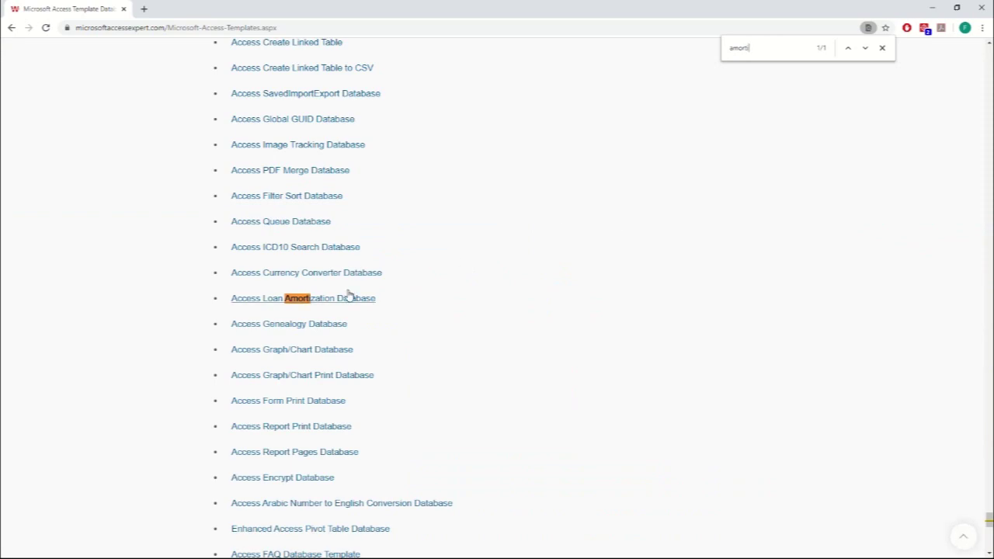
pyautogui.click(339, 300)
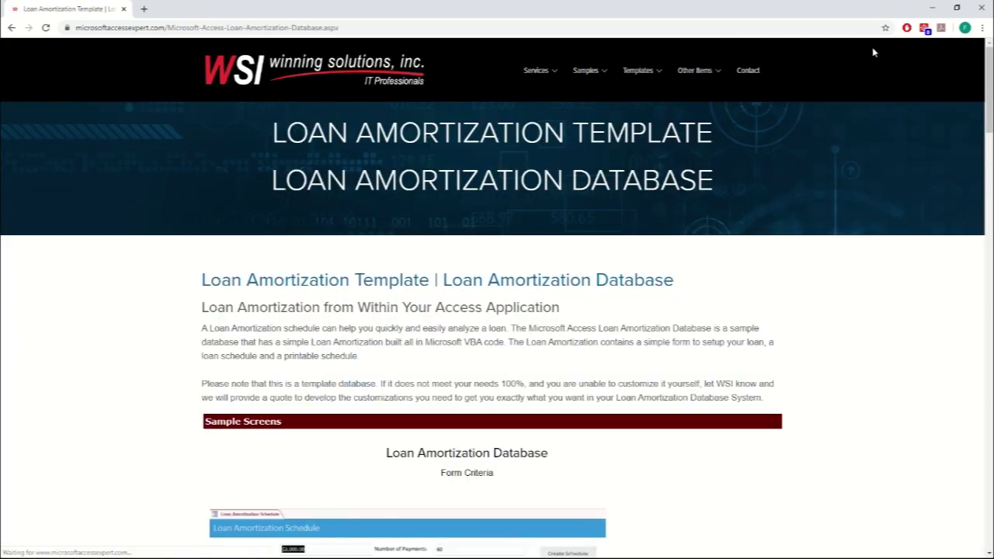
# Review the loan amortization template's sample screens, demonstration downloads and purchase options
pyautogui.scroll(-5, 687, 285)
pyautogui.scroll(-8, 686, 288)
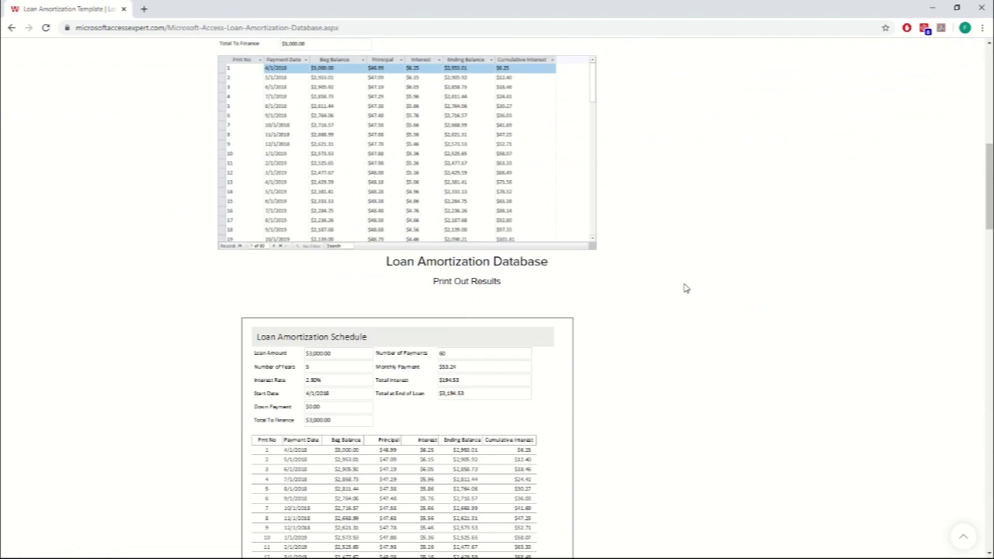
pyautogui.scroll(-1, 685, 288)
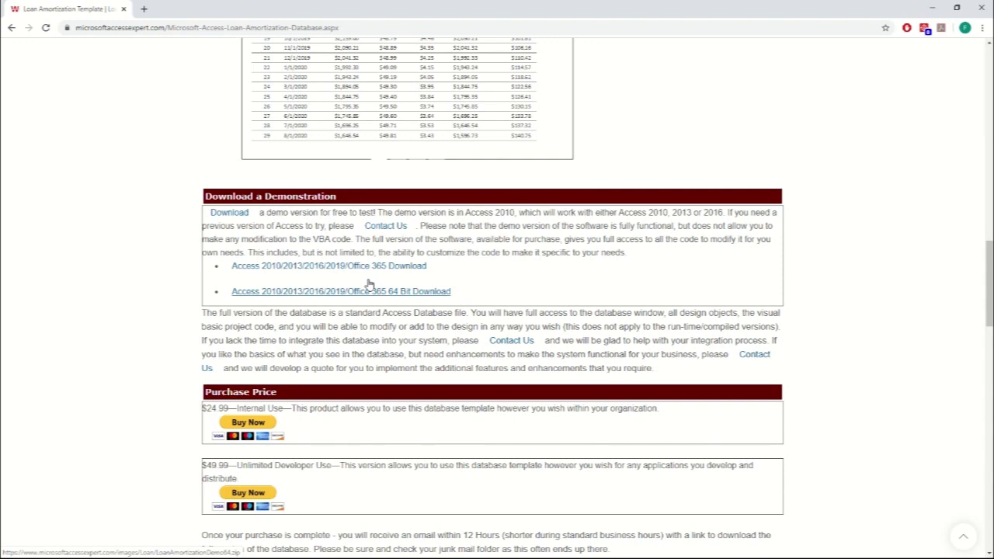
pyautogui.scroll(-1, 369, 285)
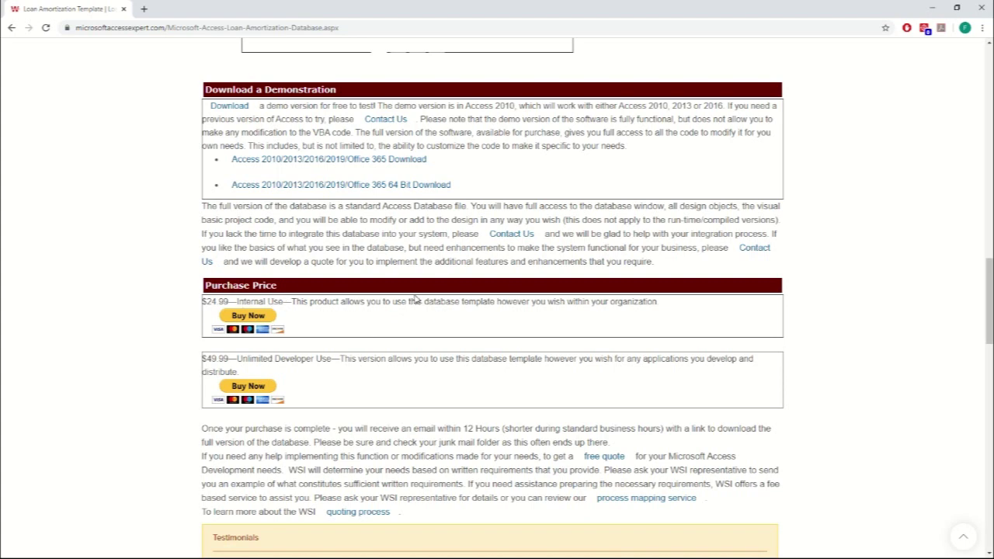
pyautogui.scroll(2, 416, 299)
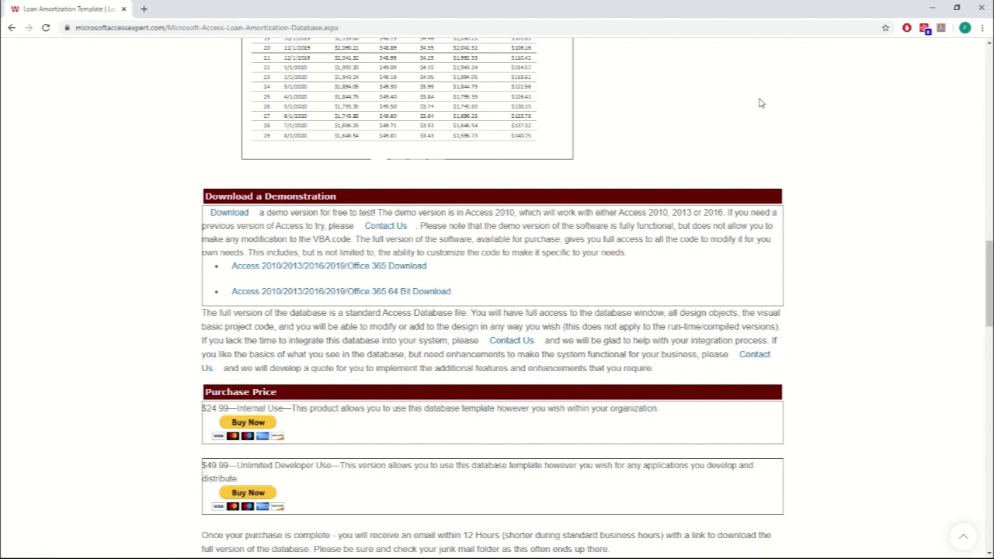
# Switch to the LoanAmortizationDemo database in Access and set the loan amount to $25,000
pyautogui.click(932, 9)
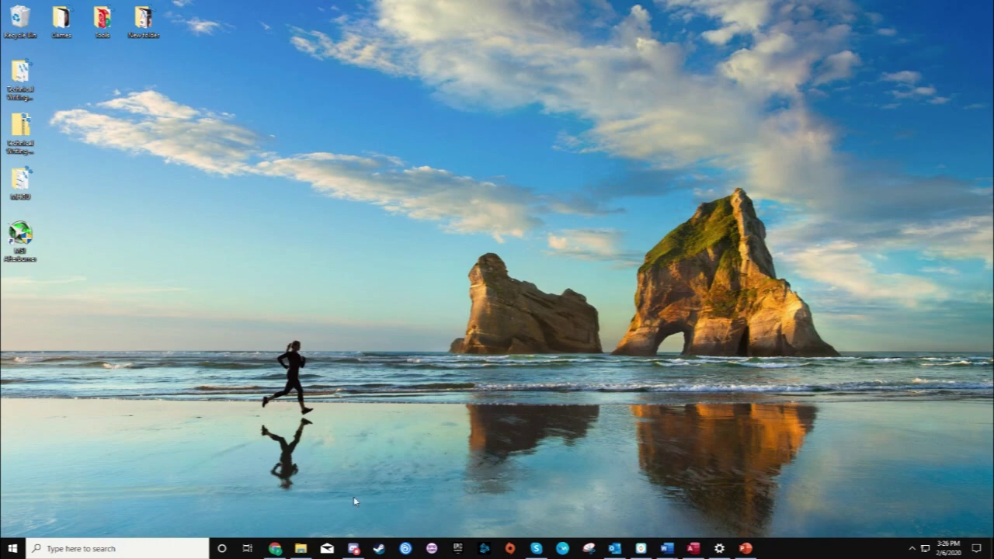
pyautogui.click(693, 548)
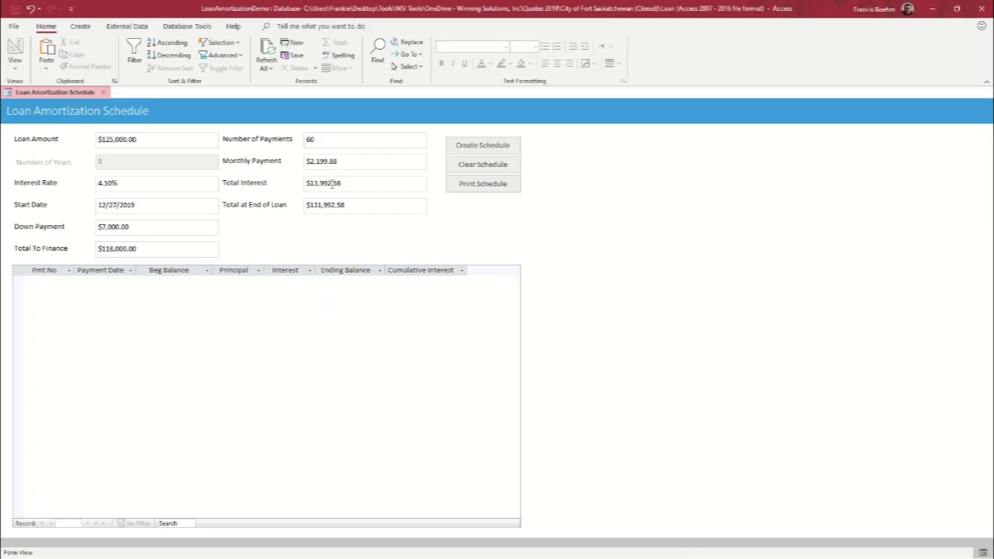
pyautogui.moveTo(142, 137); pyautogui.dragTo(88, 145)
pyautogui.press('Delete')
pyautogui.write('25,000')
pyautogui.press('Tab')
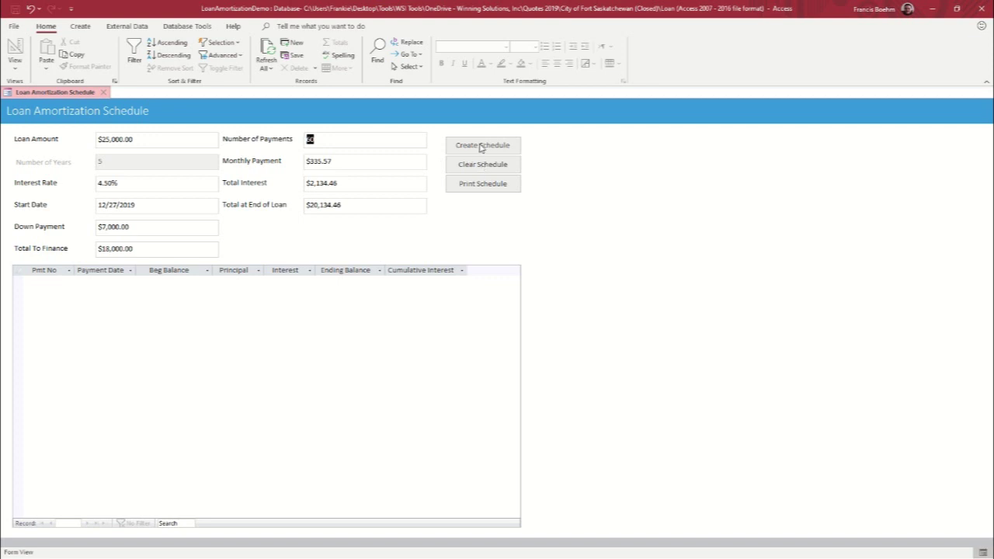
# Create the amortization schedule and look through its payment rows down to the last one
pyautogui.click(482, 146)
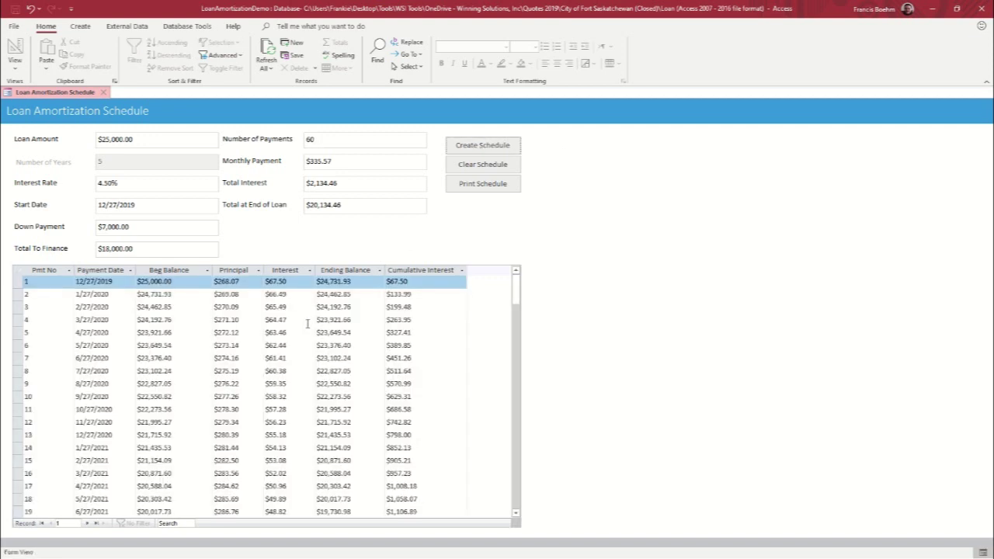
pyautogui.scroll(-1, 307, 340)
pyautogui.scroll(-17, 307, 340)
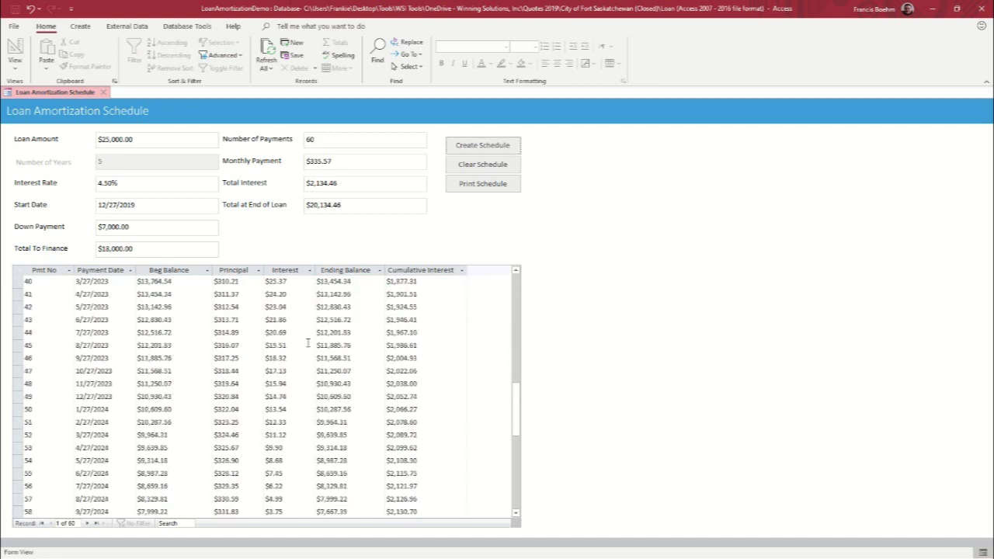
pyautogui.scroll(15, 307, 340)
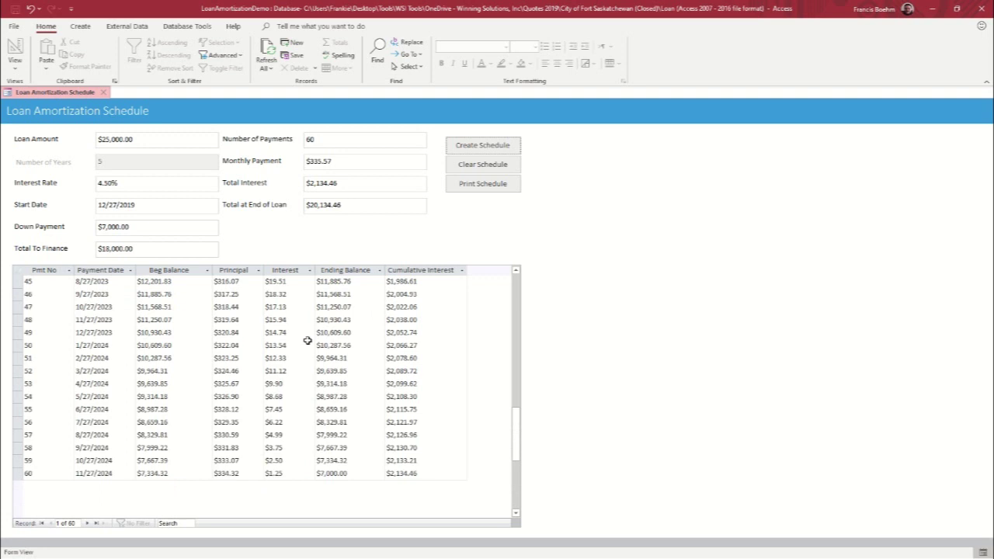
pyautogui.scroll(3, 310, 340)
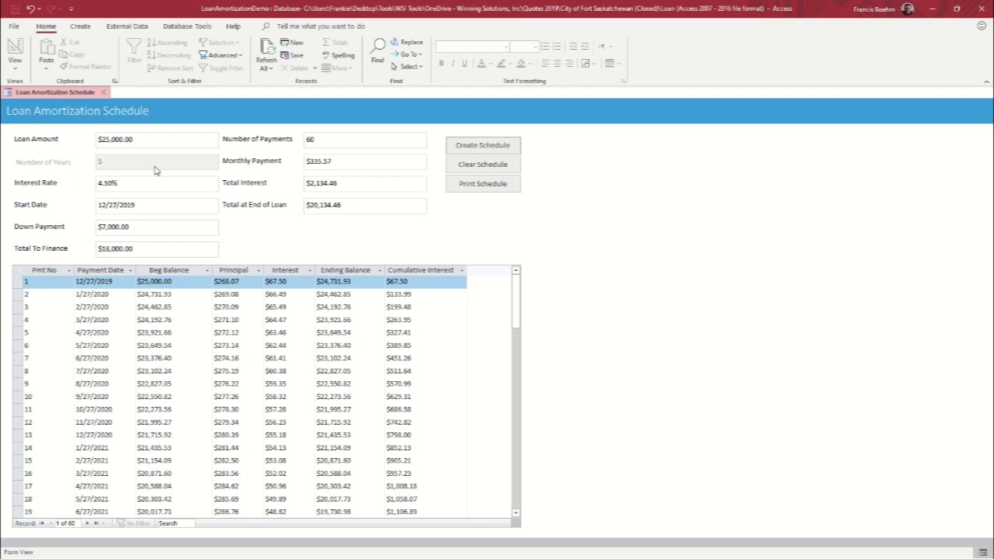
# Clear the existing schedule and create a new one for a loan amount of $500,000
pyautogui.click(479, 170)
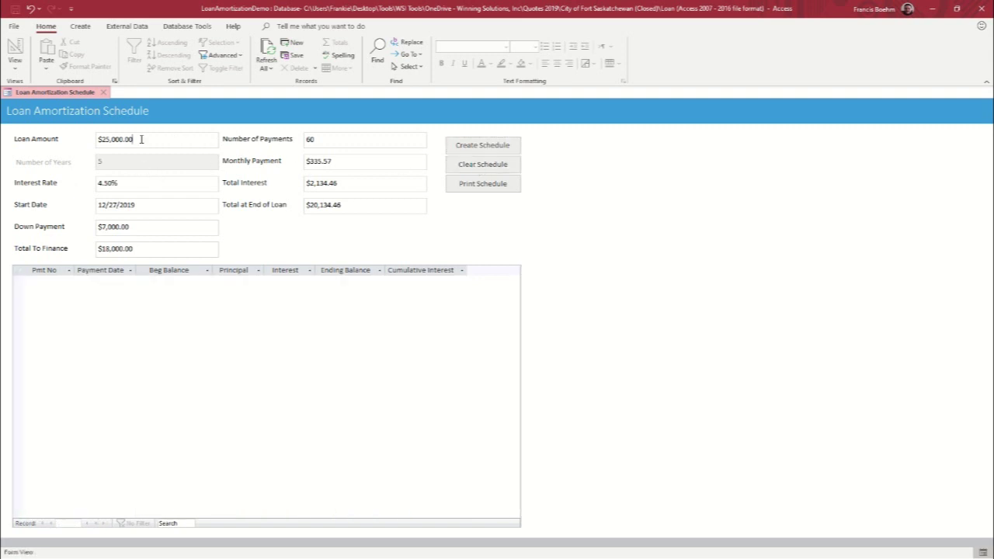
pyautogui.moveTo(141, 139); pyautogui.dragTo(94, 139)
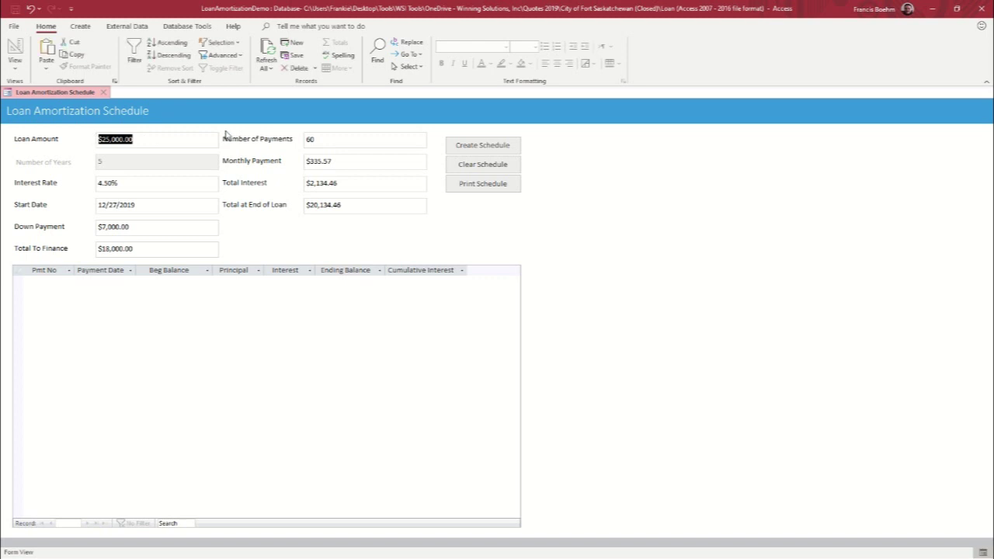
pyautogui.write('500,')
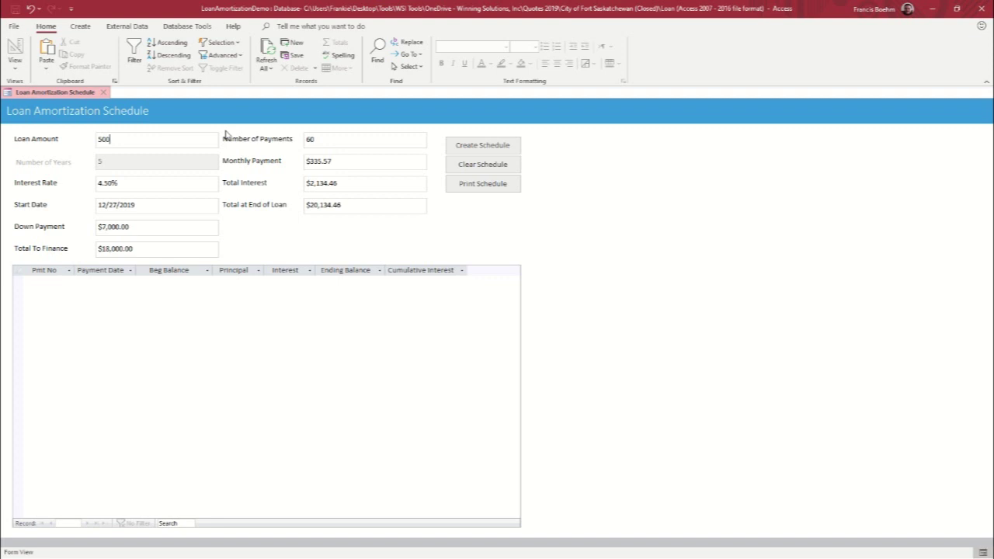
pyautogui.write('000')
pyautogui.press('Tab')
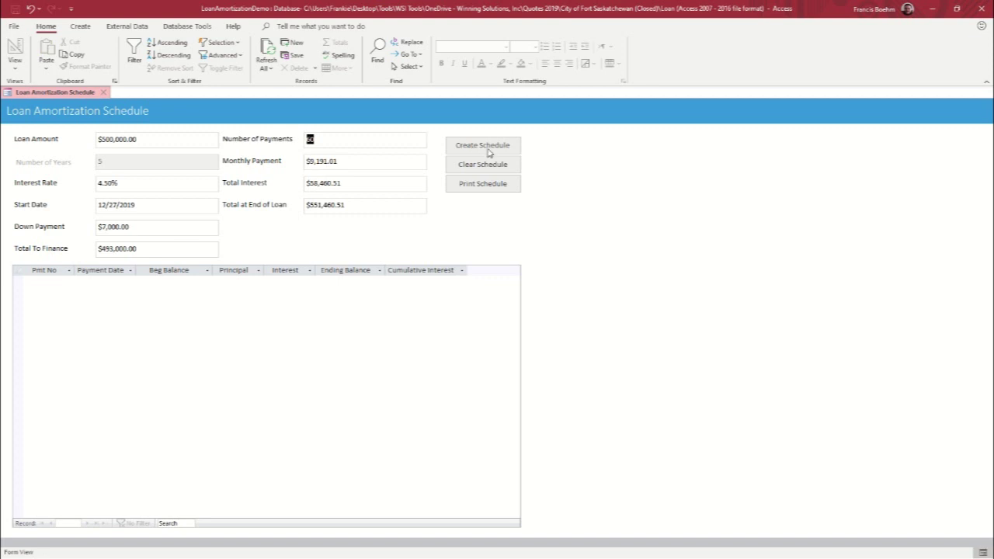
pyautogui.click(489, 152)
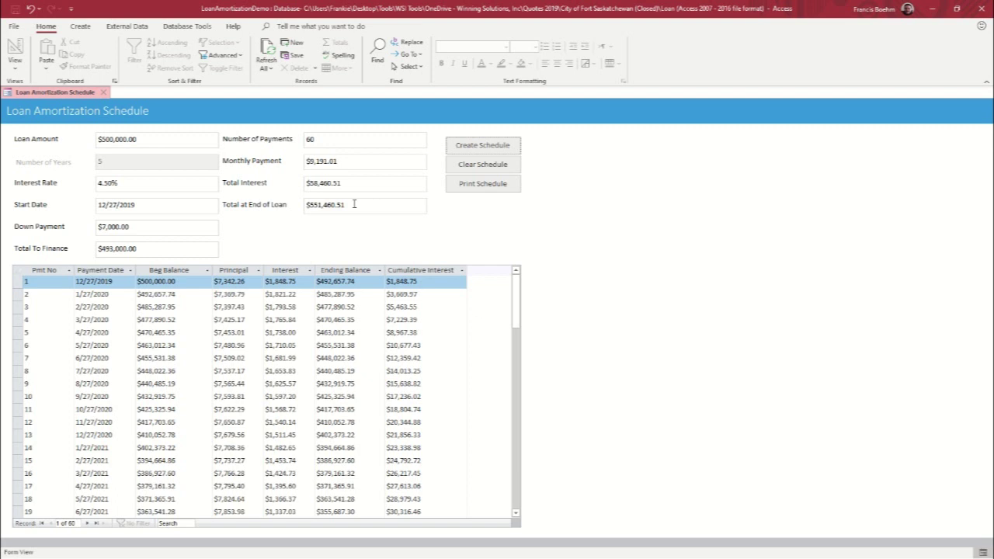
# Set the interest rate to 3.40% and recreate the schedule, checking its rows down to the final payment
pyautogui.click(96, 185)
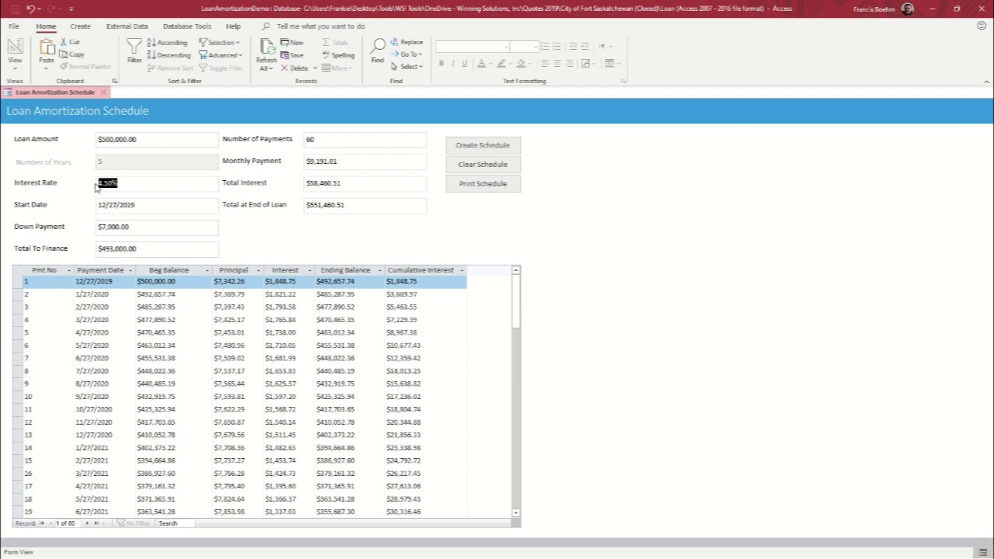
pyautogui.write('3.45')
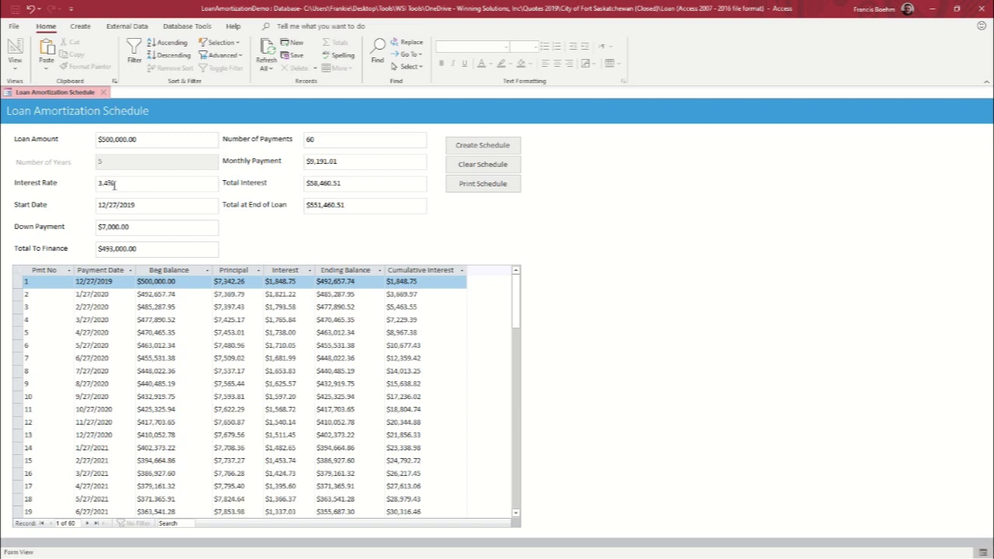
pyautogui.press('Tab')
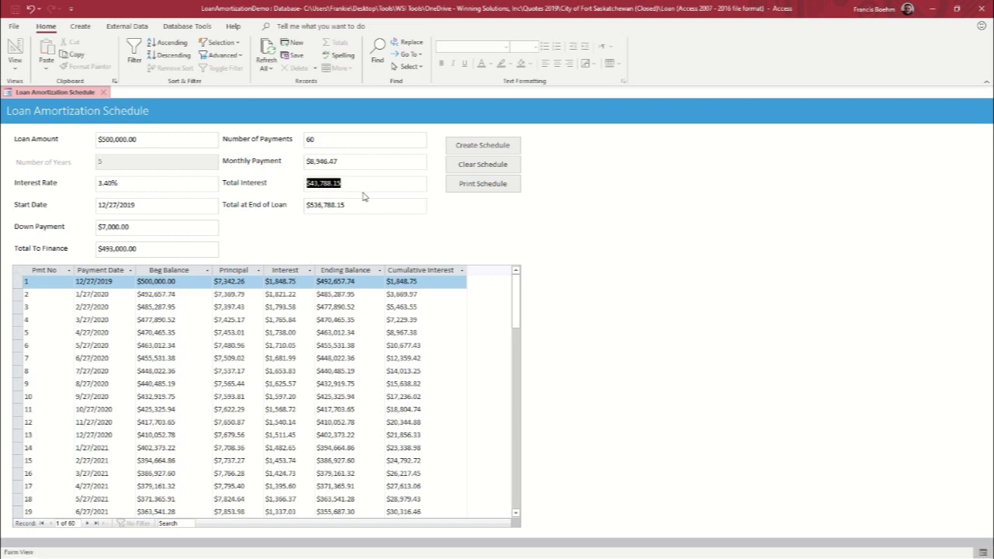
pyautogui.click(467, 150)
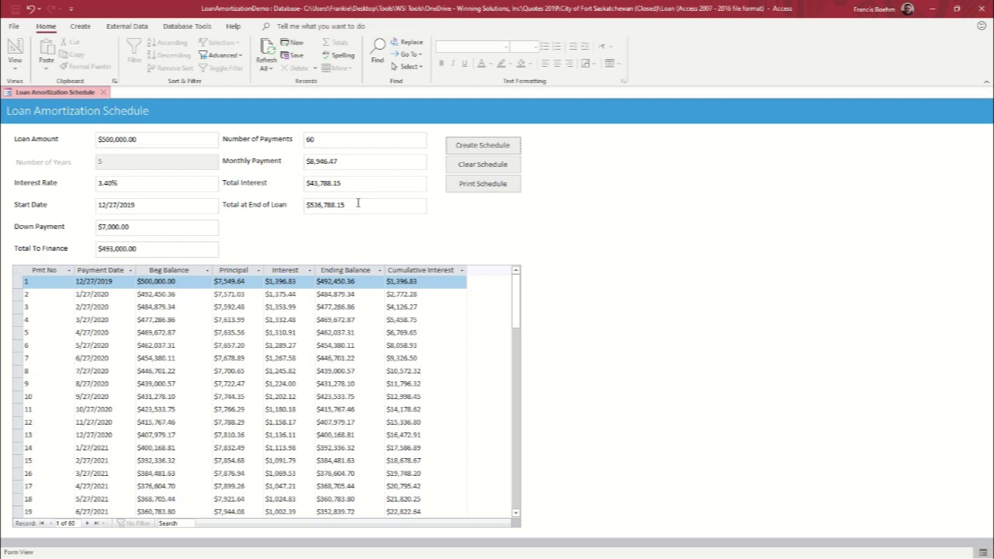
pyautogui.scroll(-17, 386, 311)
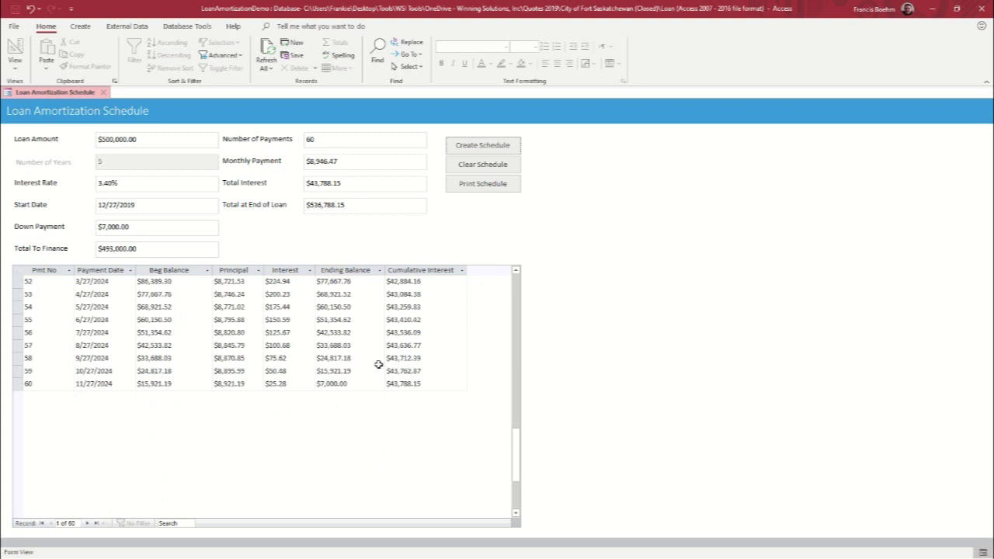
pyautogui.scroll(17, 378, 364)
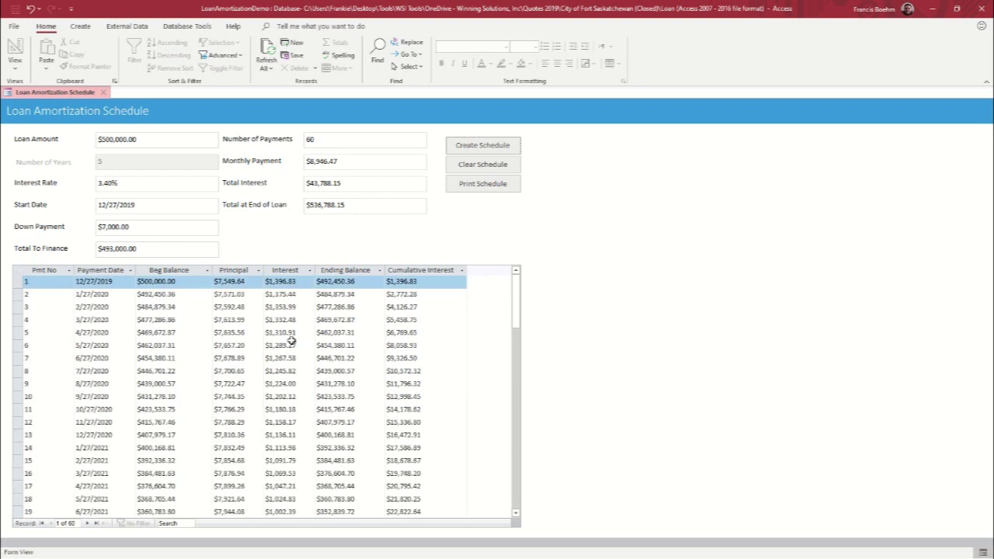
# Open the printable loan amortization schedule, examine both pages and close the preview
pyautogui.click(491, 190)
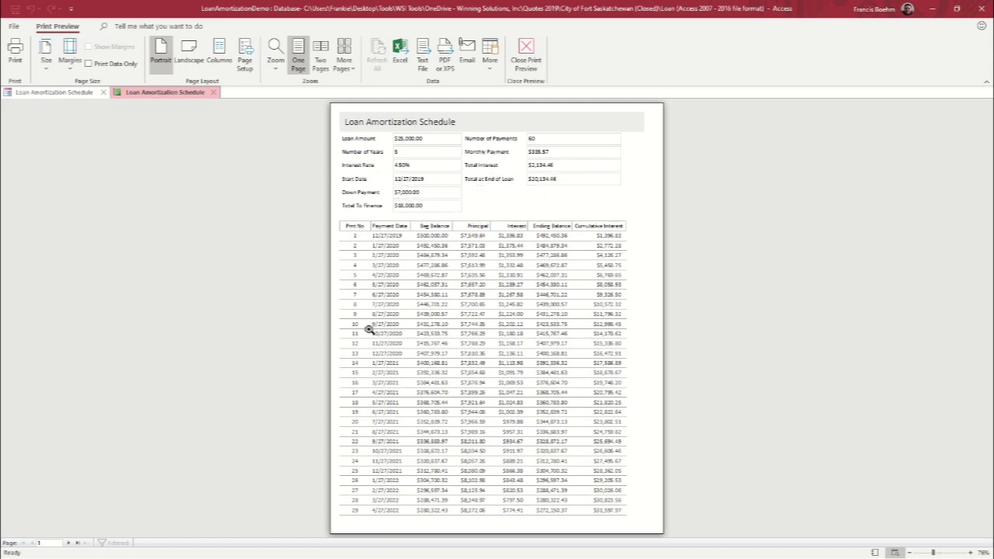
pyautogui.click(69, 542)
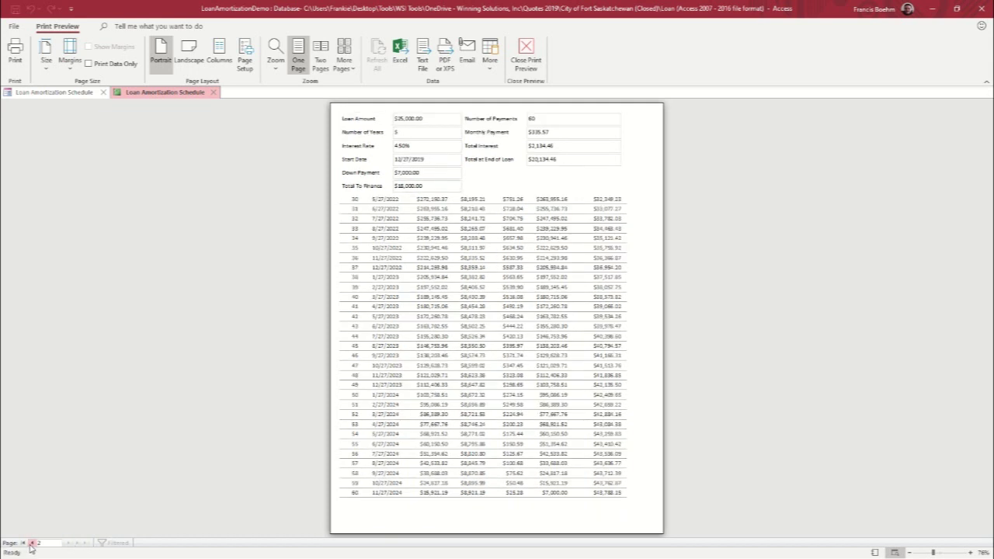
pyautogui.click(32, 542)
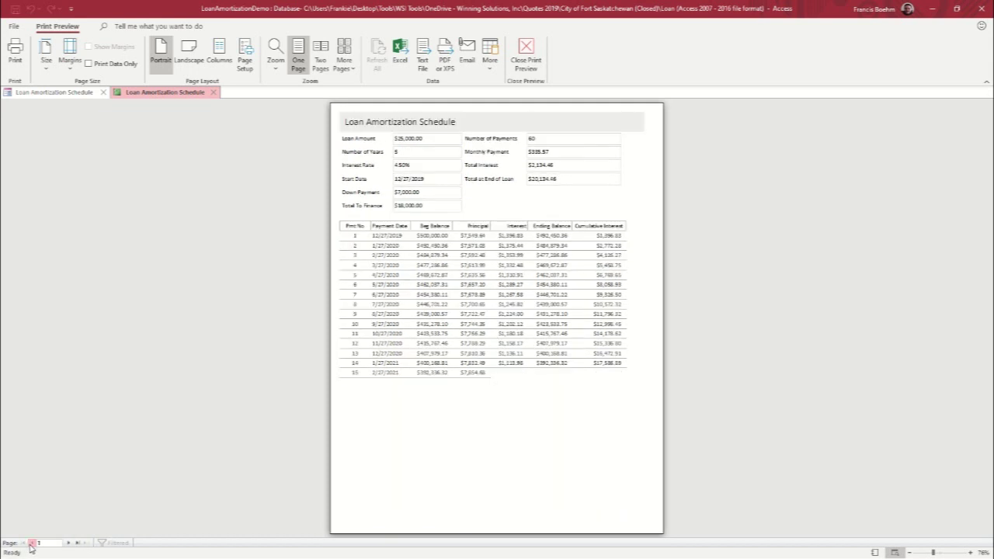
pyautogui.click(69, 542)
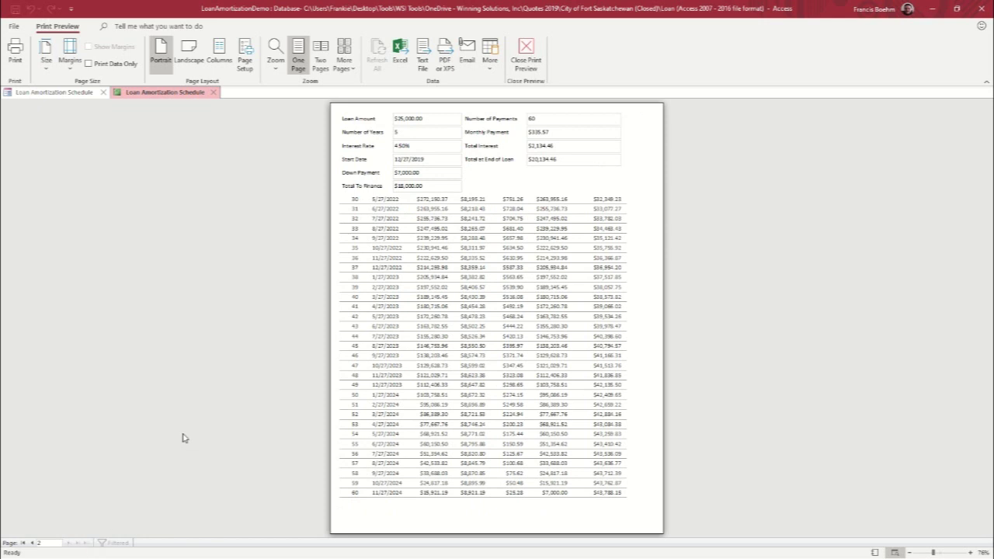
pyautogui.click(216, 93)
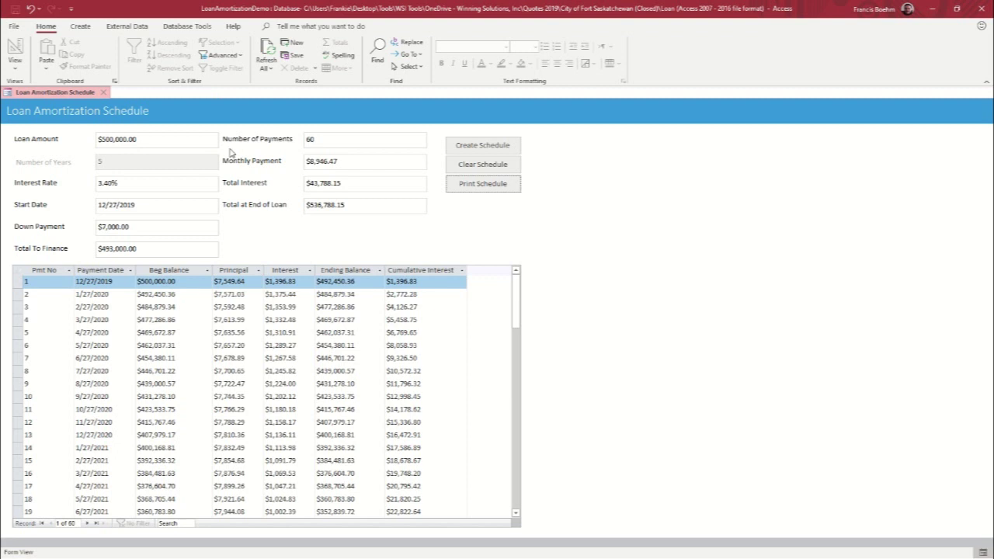